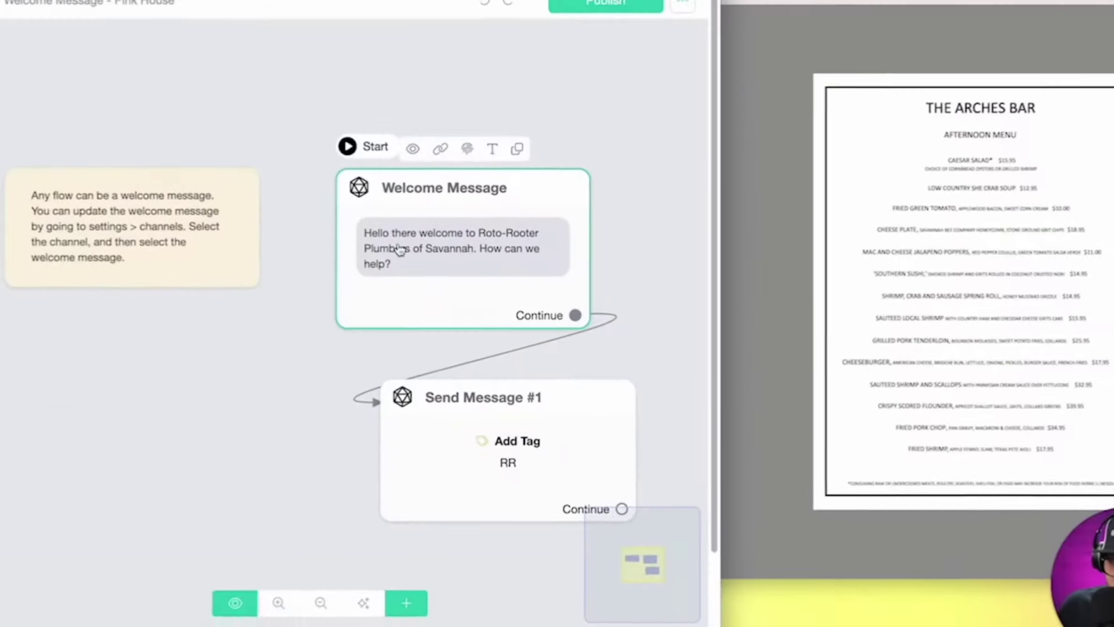
Change the welcome greeting so it welcomes visitors to the Olde Pink House in Savannah.
{"action": "left_click", "coordinate": [399, 250]}
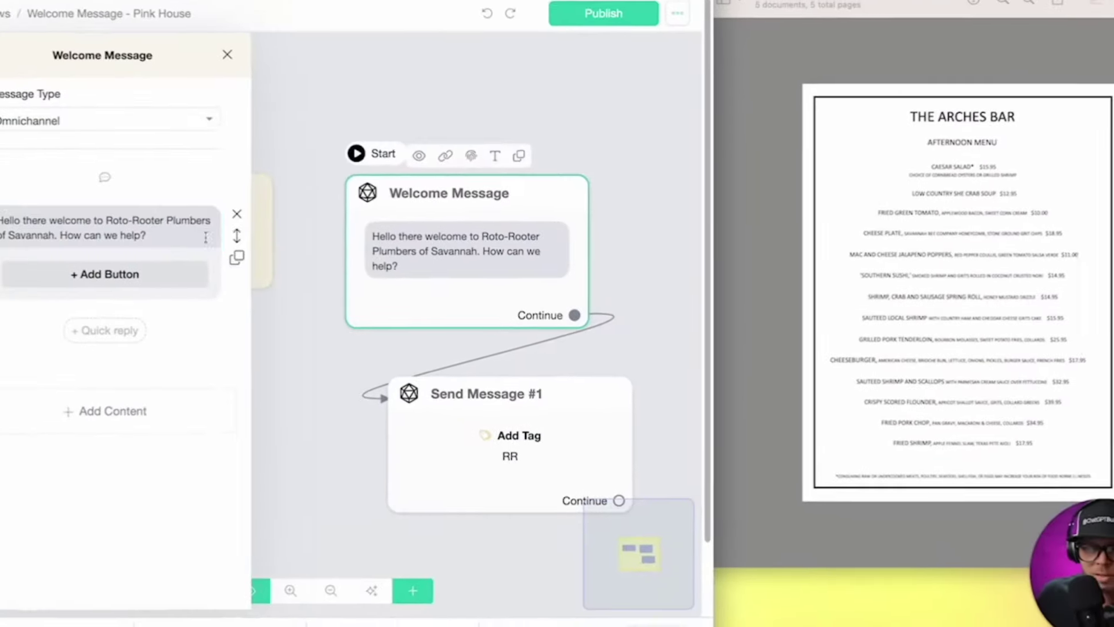
{"action": "left_click_drag", "start_coordinate": [146, 229], "coordinate": [56, 242]}
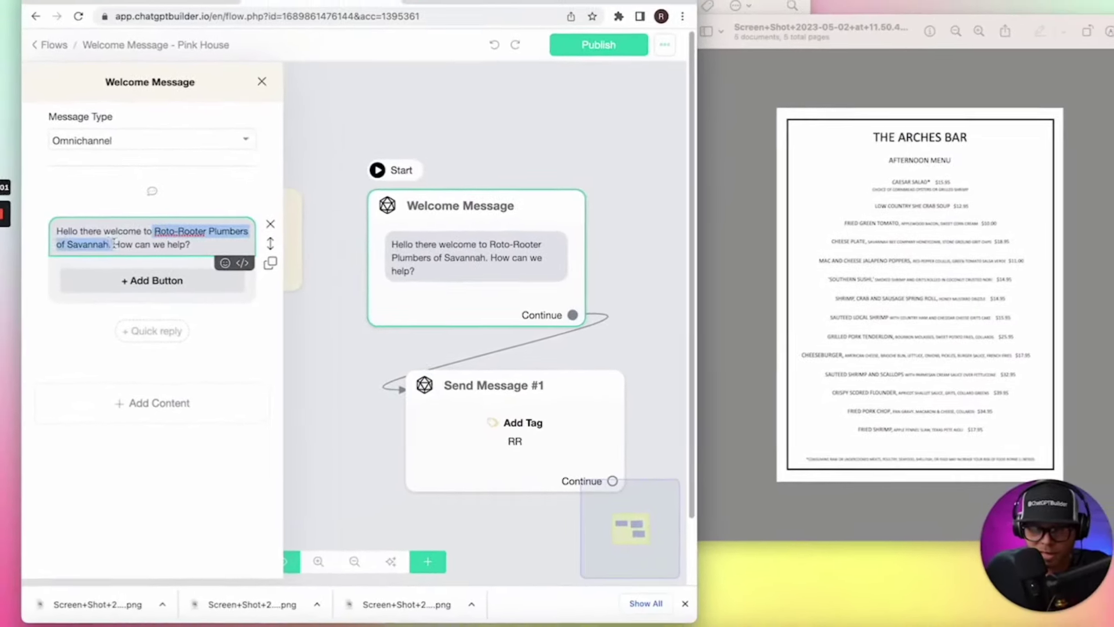
{"action": "type", "text": "the Olde Pink House in"}
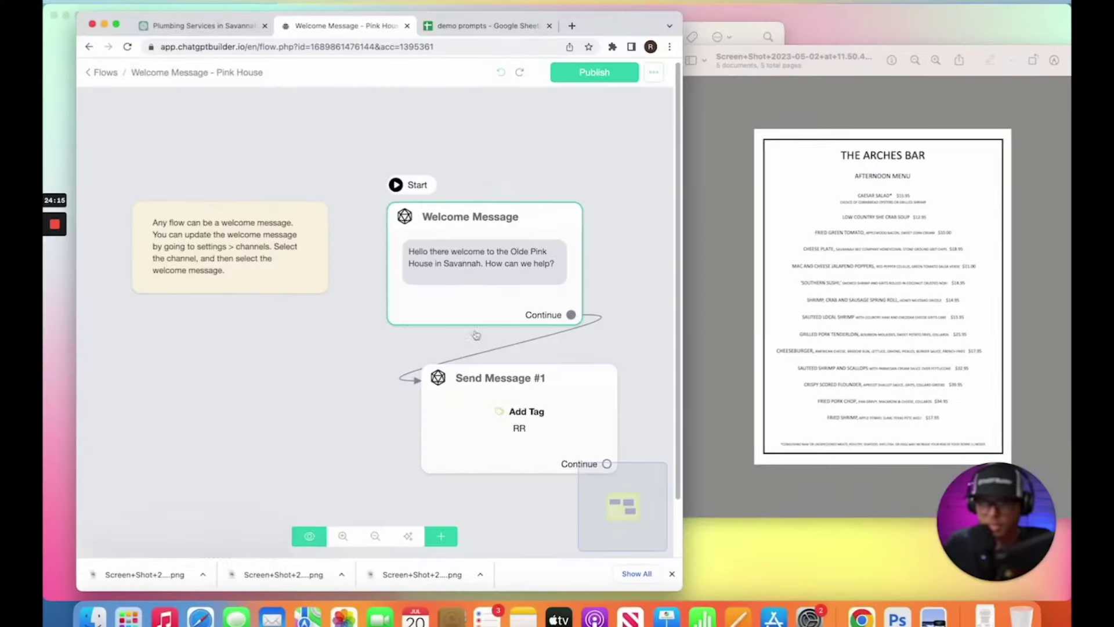
Replace the RR tag with Pink house in the Send Message #1 step.
{"action": "left_click", "coordinate": [485, 396]}
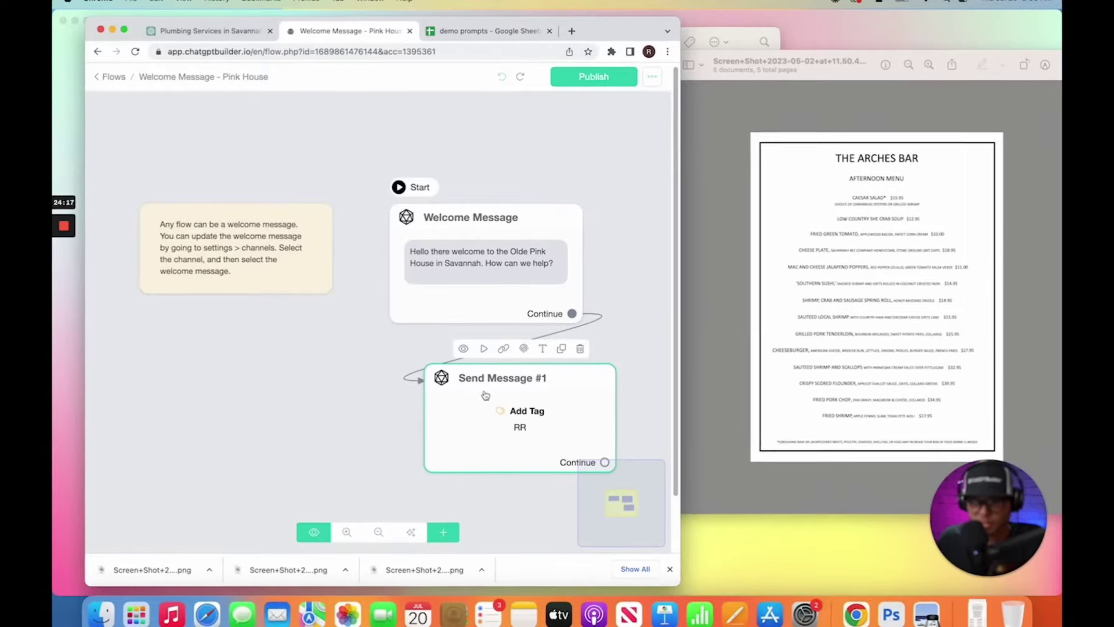
{"action": "left_click", "coordinate": [485, 395]}
{"action": "left_click", "coordinate": [231, 255]}
{"action": "key", "text": "BackSpace"}
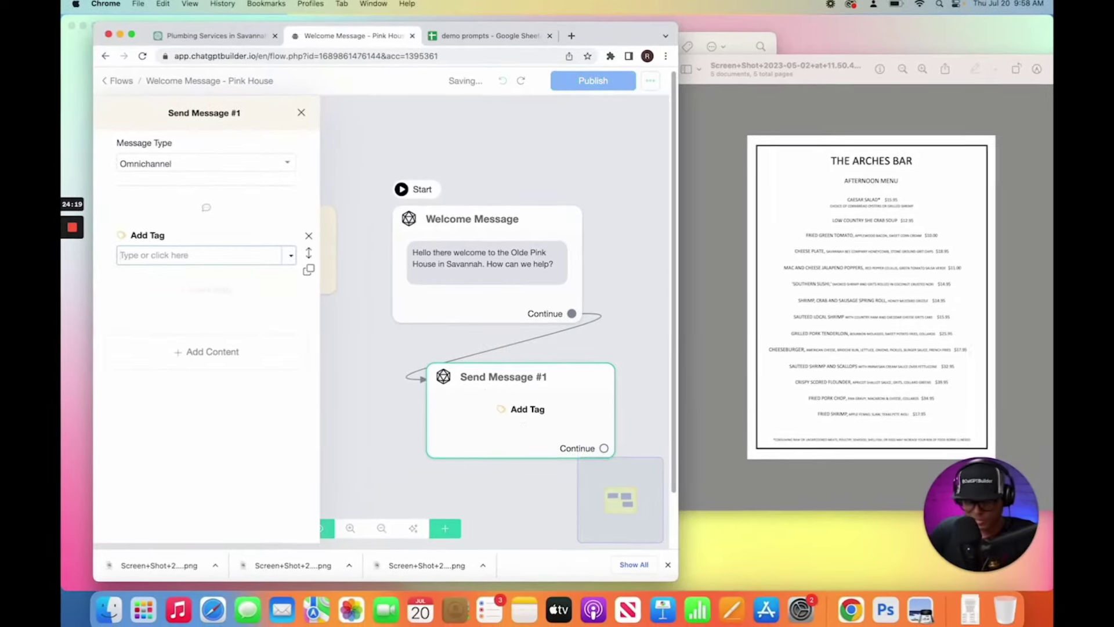
{"action": "type", "text": "Pink house"}
{"action": "key", "text": "Return"}
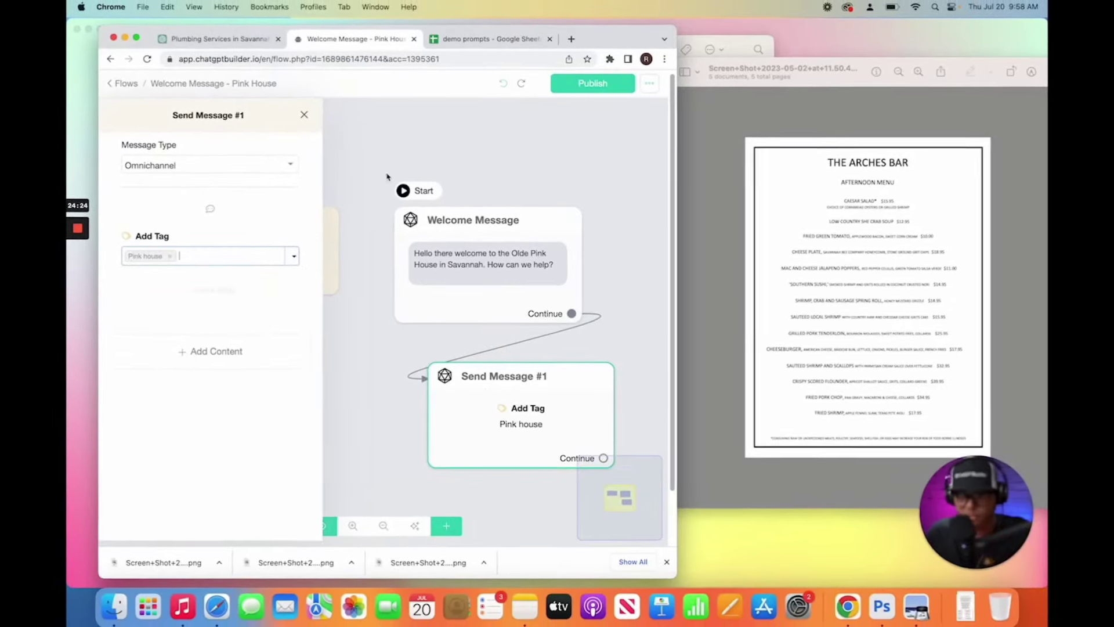
{"action": "left_click", "coordinate": [569, 172]}
Publish the Pink House flow, then duplicate it as Welcome Message - Barber.
{"action": "left_click", "coordinate": [598, 86]}
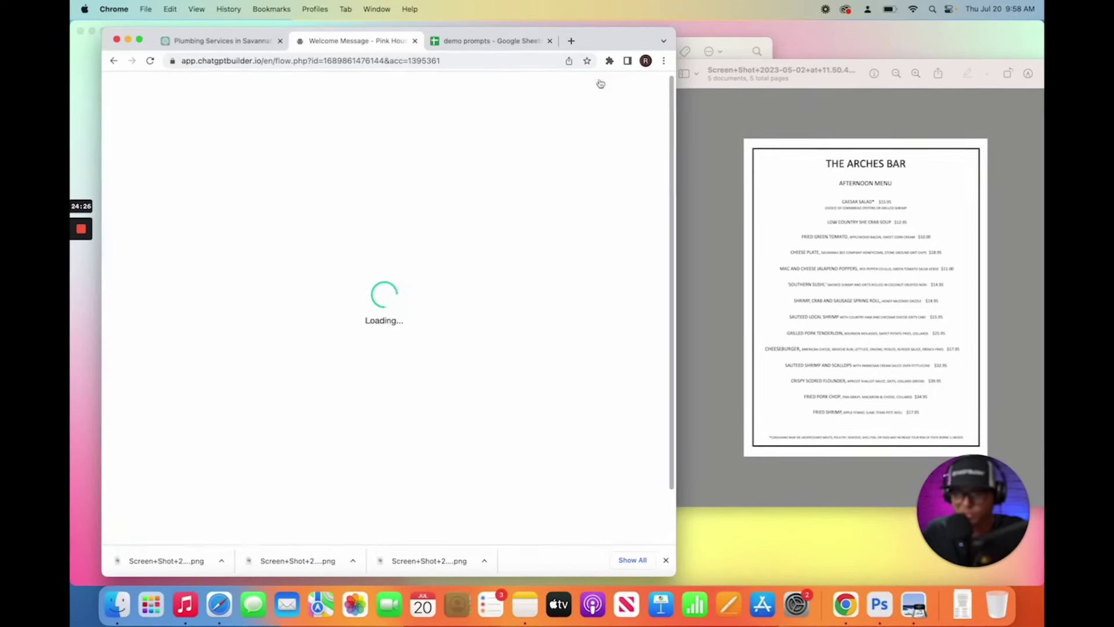
{"action": "left_click", "coordinate": [600, 402]}
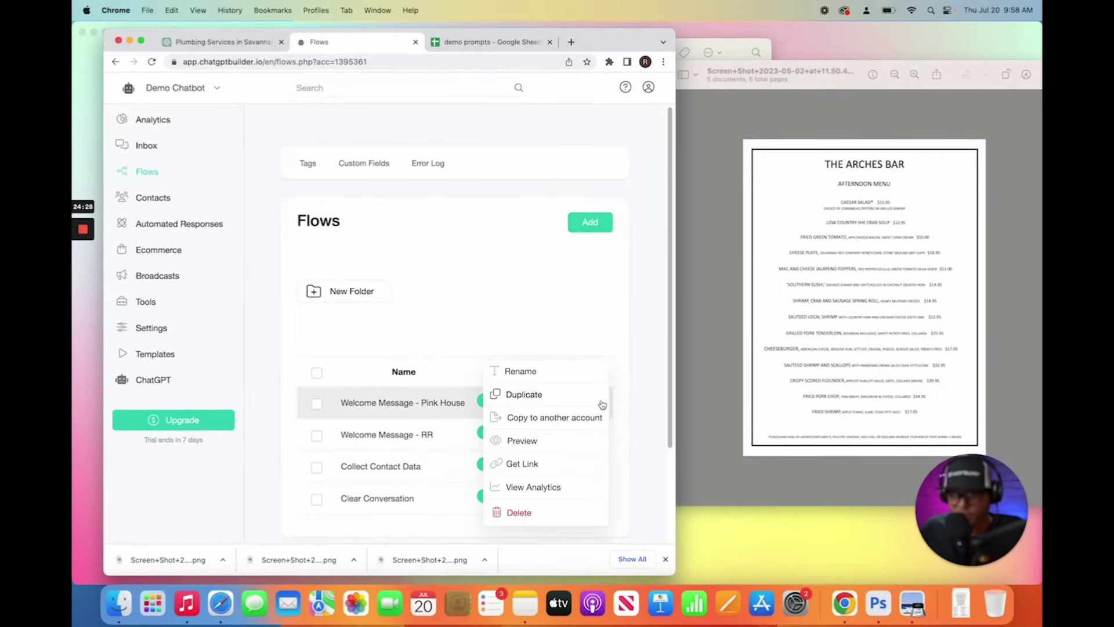
{"action": "left_click", "coordinate": [524, 394]}
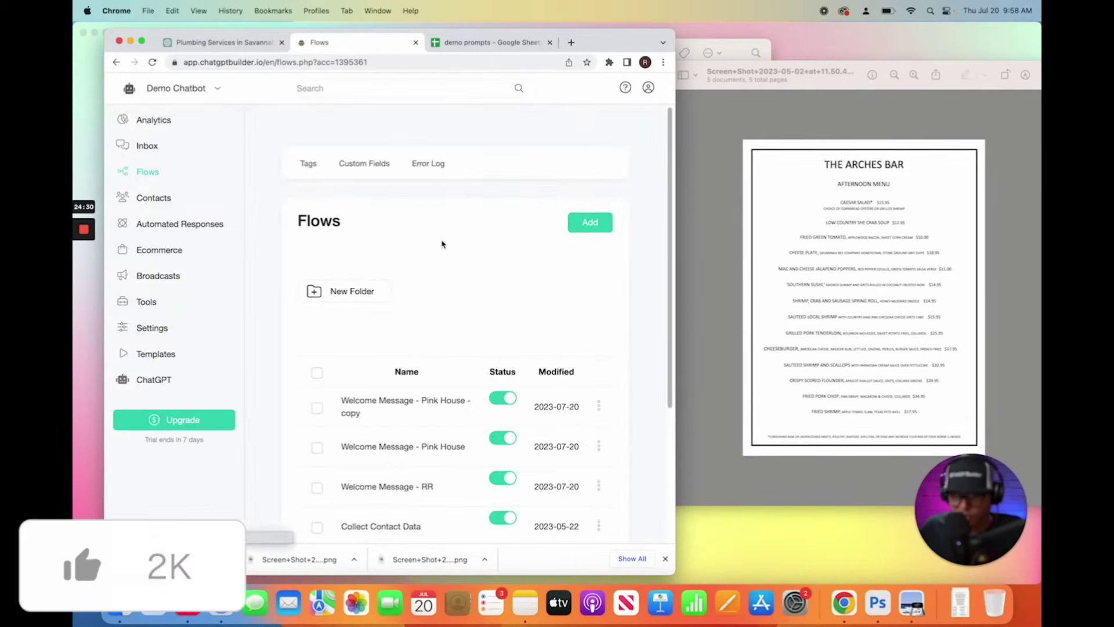
{"action": "left_click", "coordinate": [598, 402]}
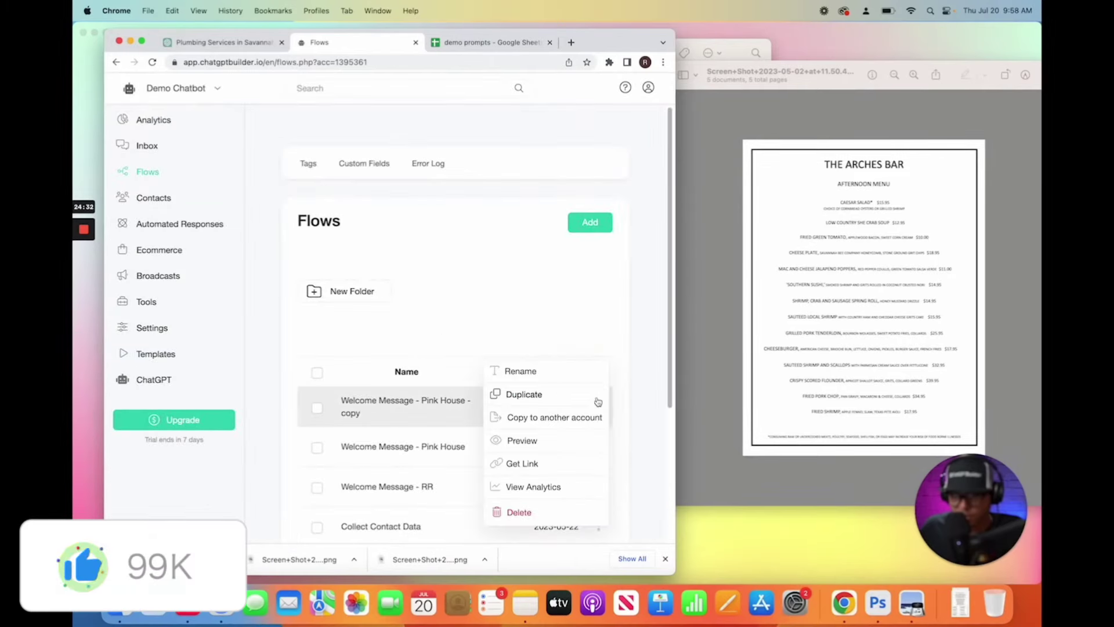
{"action": "left_click", "coordinate": [521, 372]}
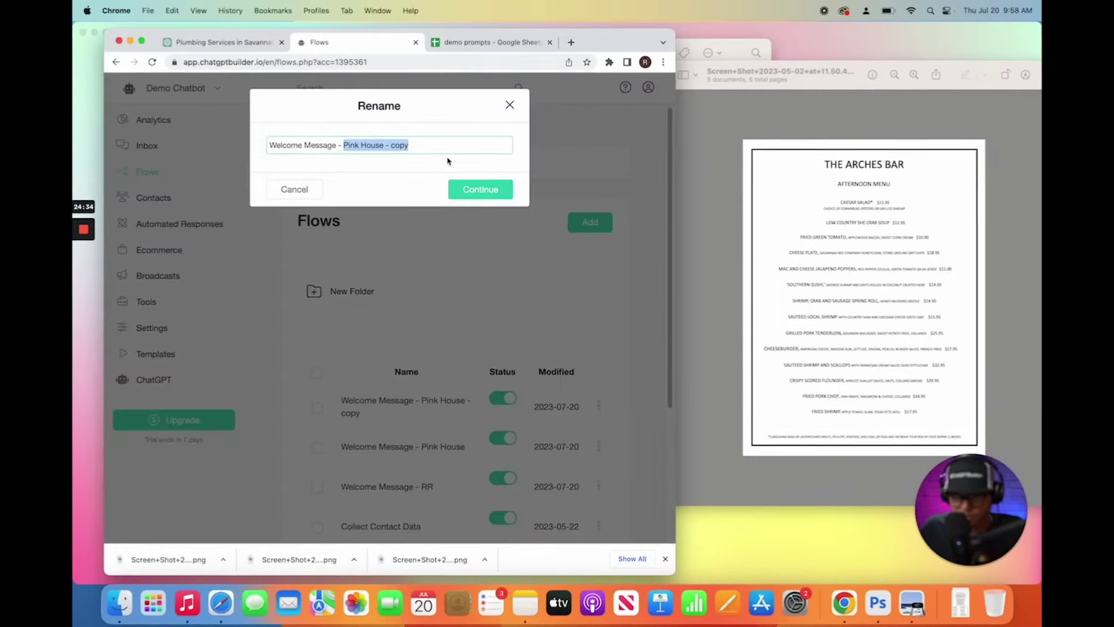
{"action": "left_click", "coordinate": [490, 192]}
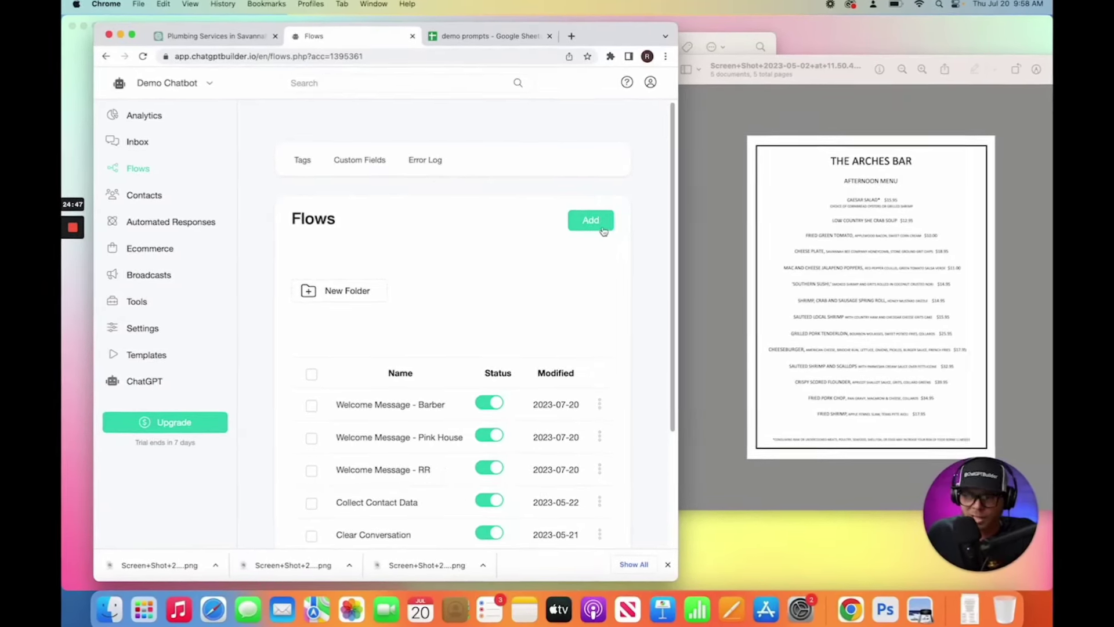
Create a new flow named Default Reply - RR.
{"action": "left_click", "coordinate": [603, 229]}
{"action": "type", "text": "D"}
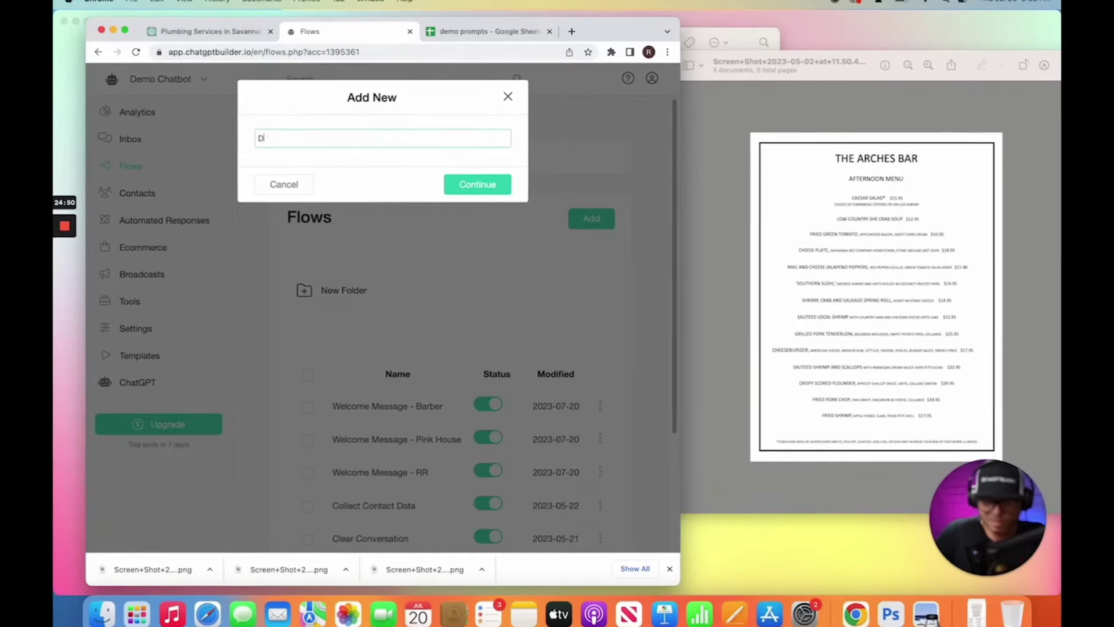
{"action": "type", "text": "efault Reply - "}
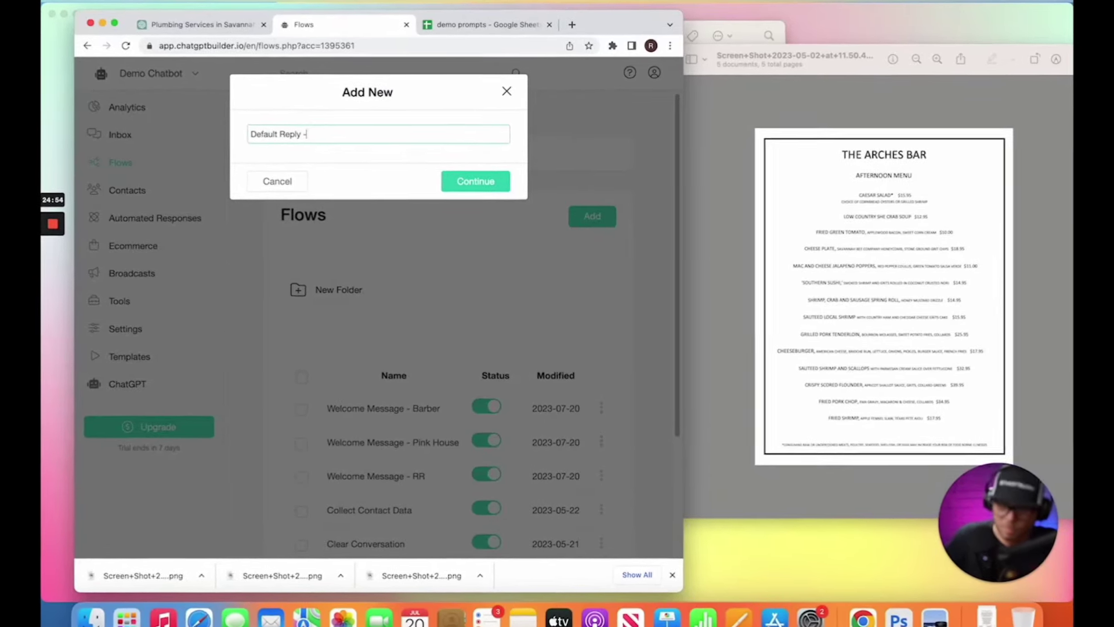
{"action": "type", "text": "RR"}
{"action": "key", "text": "Return"}
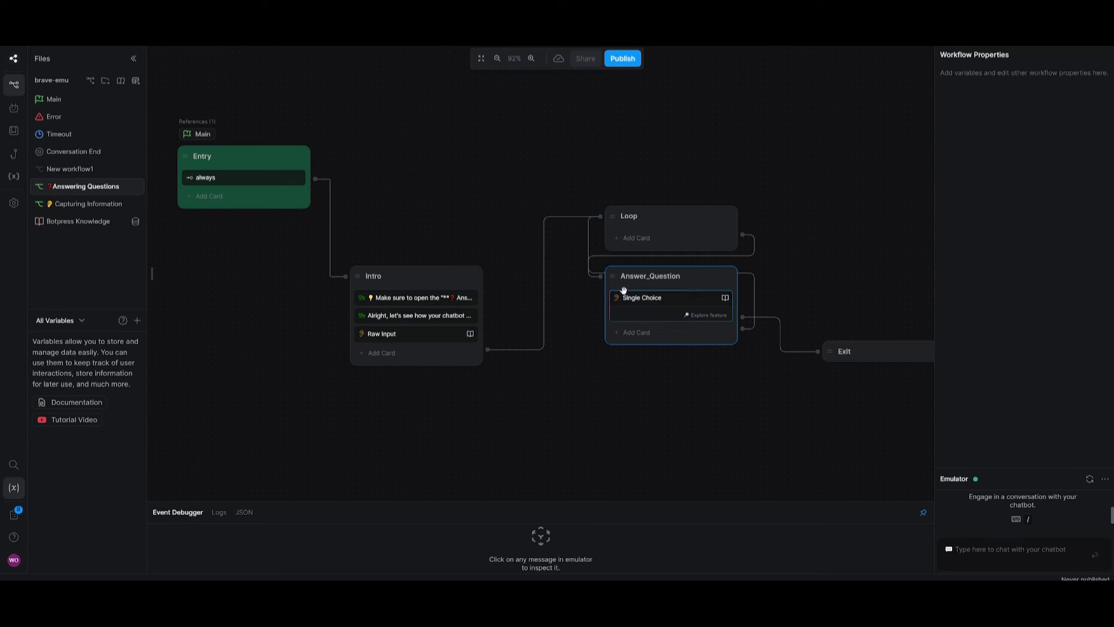
{"action": "scroll", "coordinate": [532, 249], "scroll_direction": "right", "scroll_amount": 3}
{"action": "scroll", "coordinate": [505, 273], "scroll_direction": "up", "scroll_amount": 2}
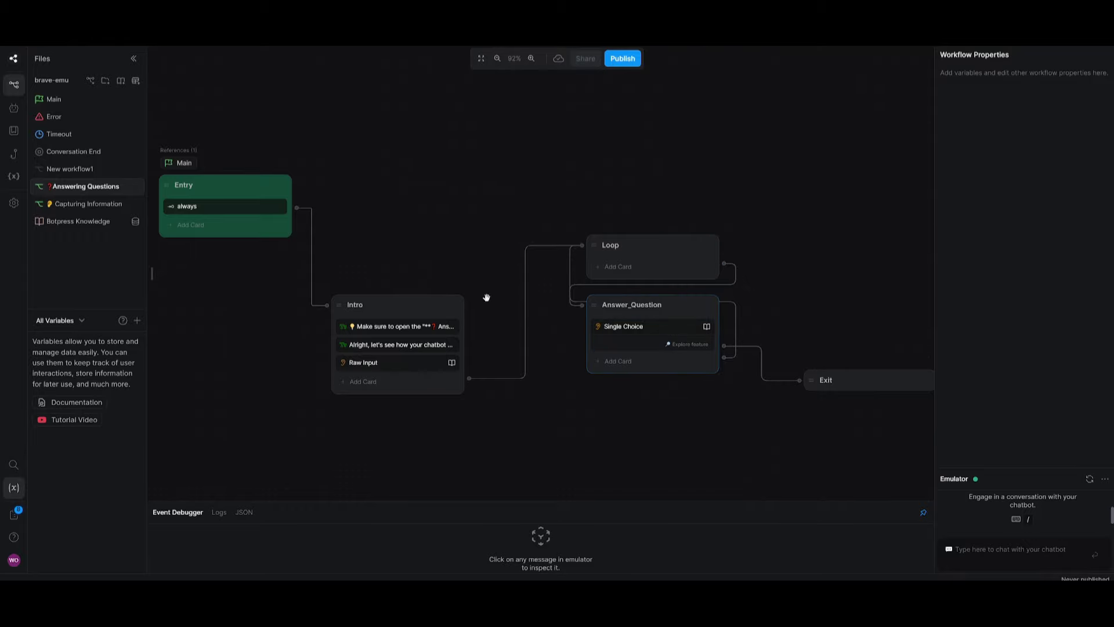
{"action": "scroll", "coordinate": [729, 417], "scroll_direction": "right", "scroll_amount": 3}
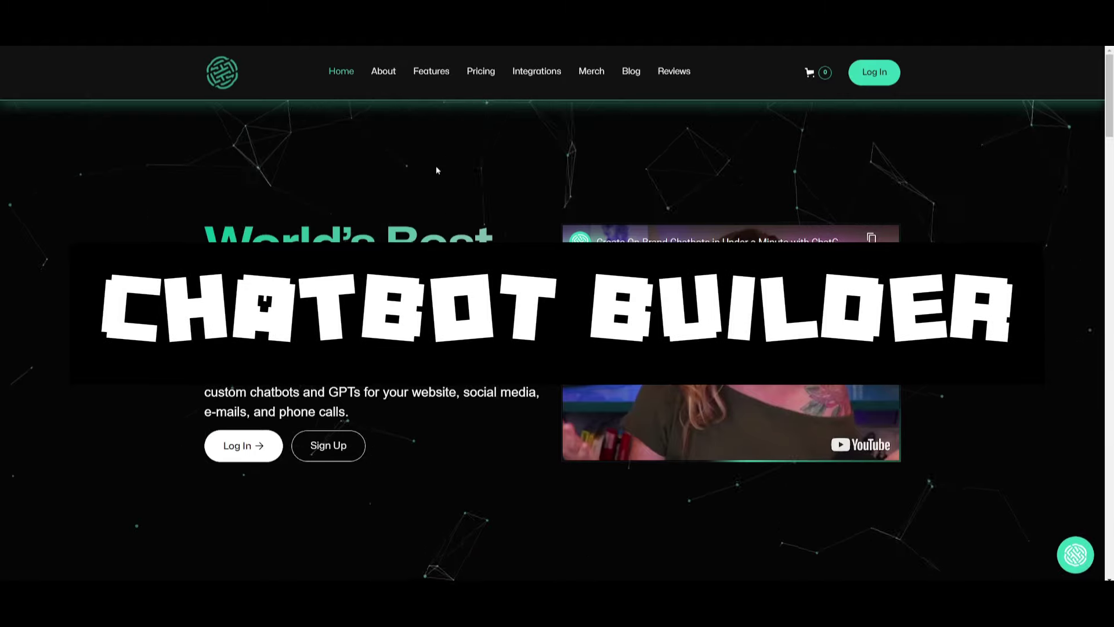
Scroll the homepage past the integration logos and intro video to the Pro and White Label pricing plans.
{"action": "scroll", "coordinate": [388, 175], "scroll_direction": "down", "scroll_amount": 3}
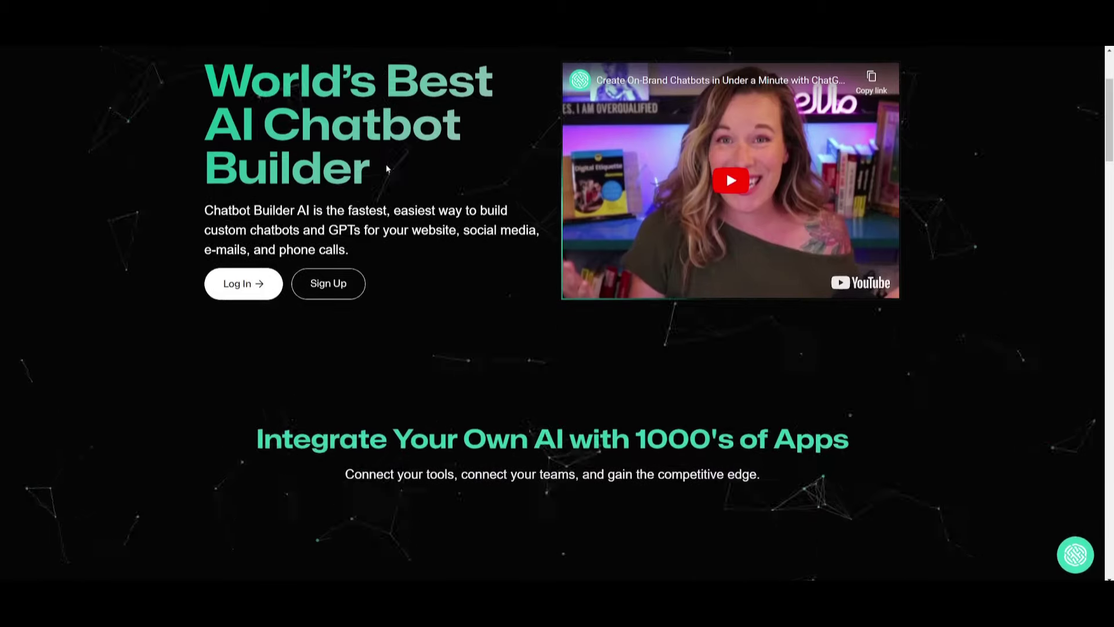
{"action": "scroll", "coordinate": [385, 165], "scroll_direction": "down", "scroll_amount": 1}
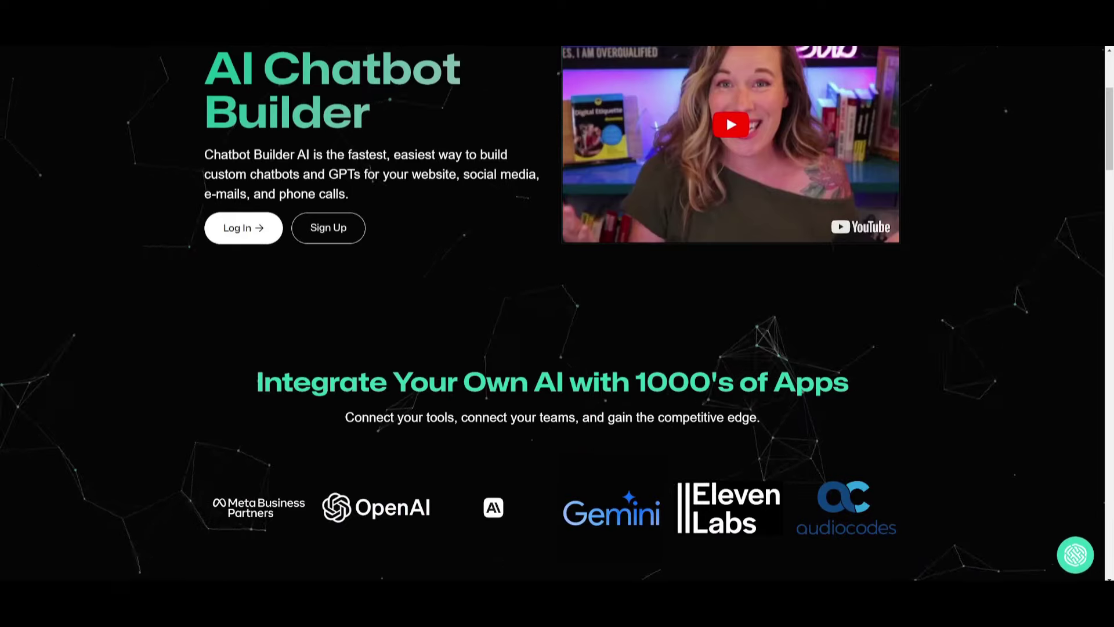
{"action": "scroll", "coordinate": [389, 155], "scroll_direction": "down", "scroll_amount": 3}
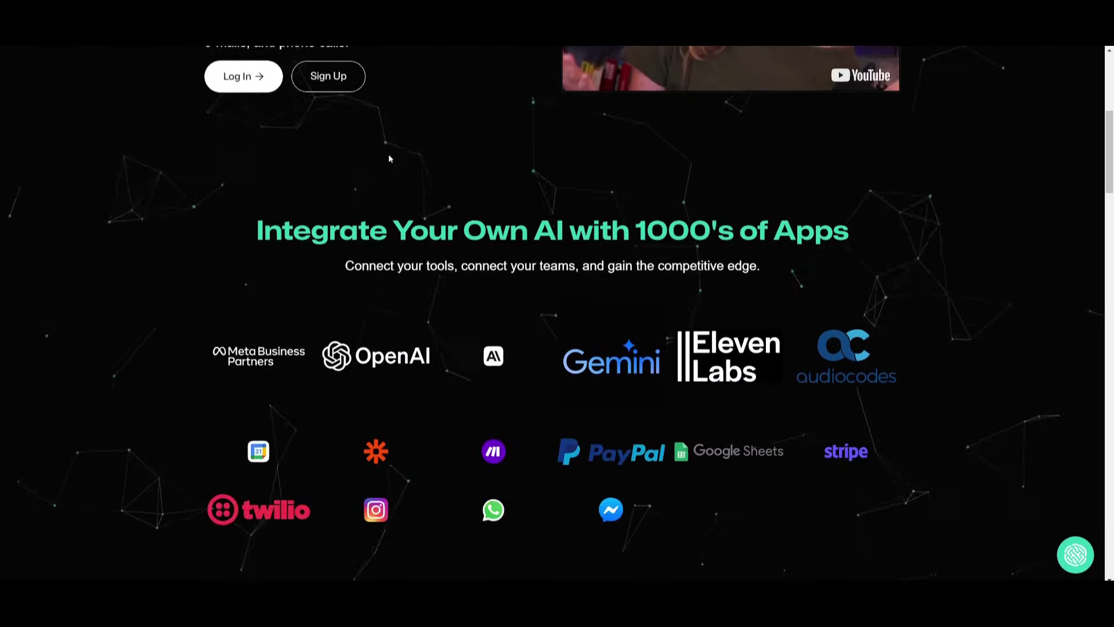
{"action": "scroll", "coordinate": [389, 155], "scroll_direction": "down", "scroll_amount": 3}
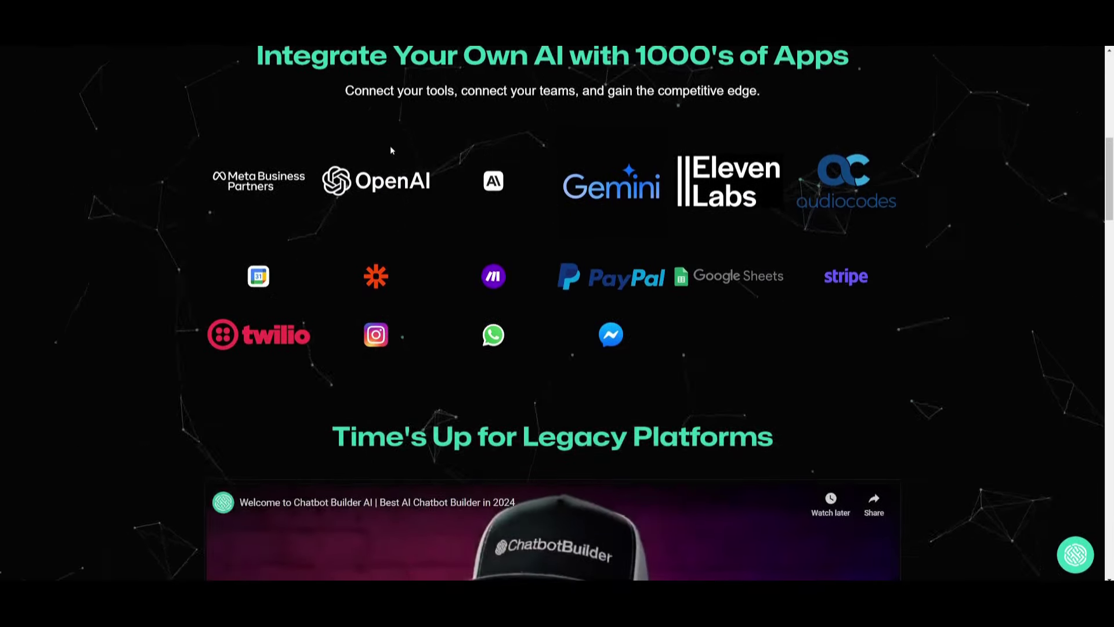
{"action": "scroll", "coordinate": [391, 145], "scroll_direction": "down", "scroll_amount": 3}
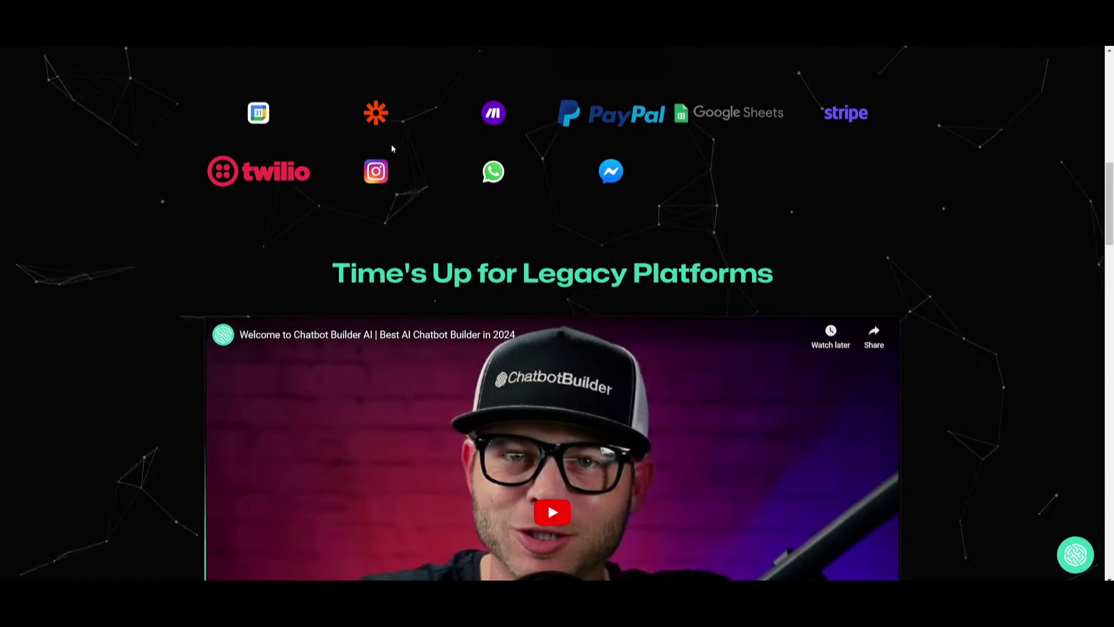
{"action": "scroll", "coordinate": [393, 148], "scroll_direction": "down", "scroll_amount": 5}
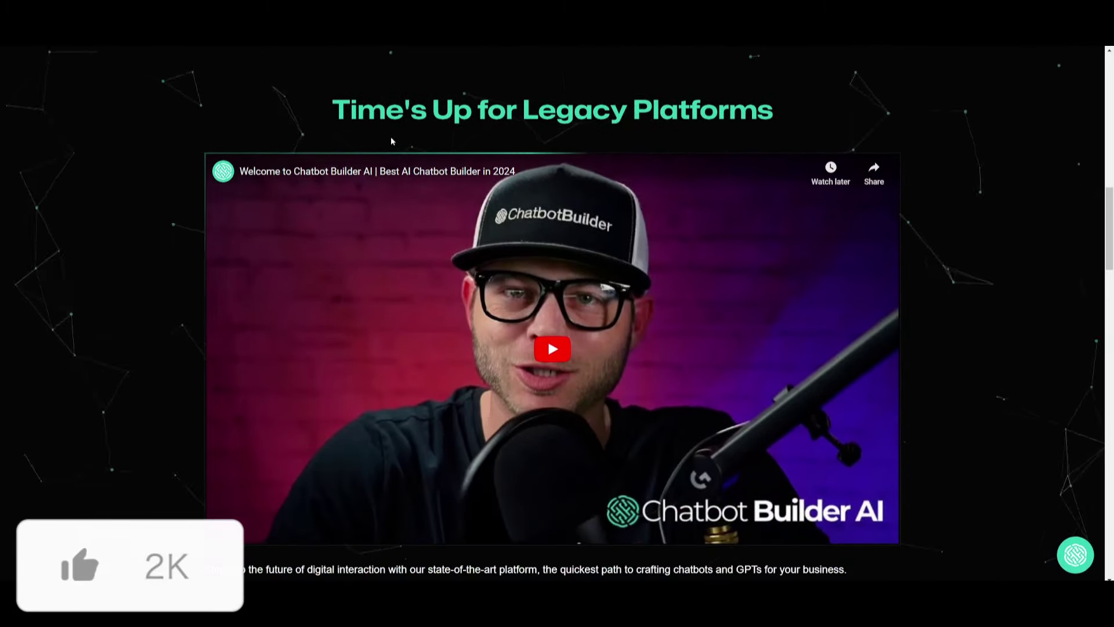
{"action": "scroll", "coordinate": [392, 141], "scroll_direction": "down", "scroll_amount": 7}
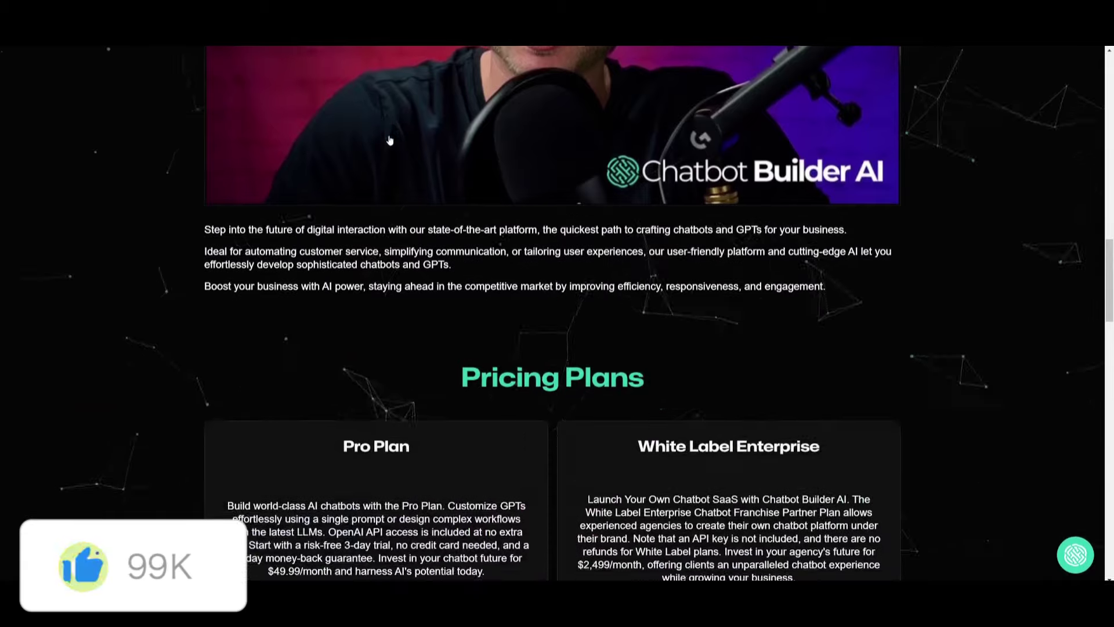
{"action": "scroll", "coordinate": [390, 140], "scroll_direction": "down", "scroll_amount": 4}
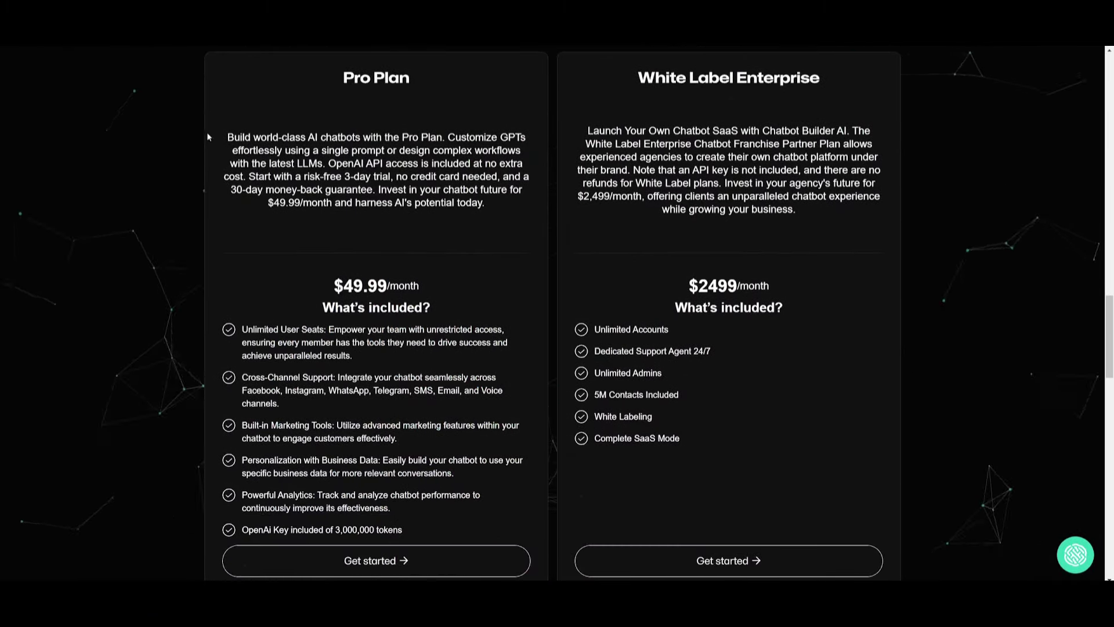
{"action": "scroll", "coordinate": [210, 134], "scroll_direction": "down", "scroll_amount": 1}
{"action": "scroll", "coordinate": [557, 313], "scroll_direction": "down", "scroll_amount": 6}
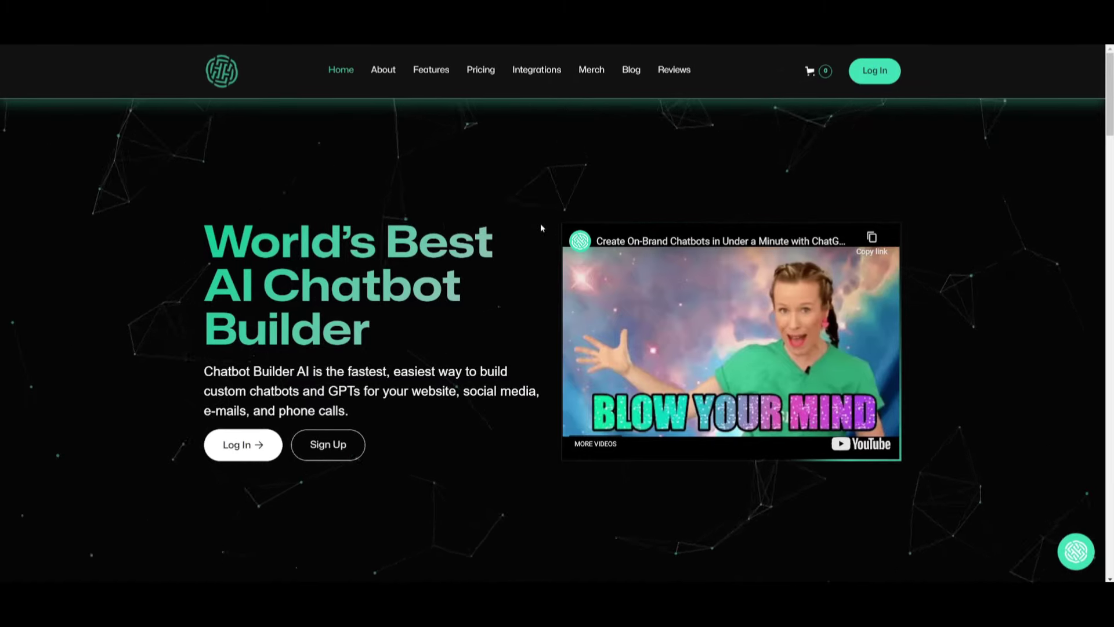
Scroll through the Features page on never missing messages and fast chatbot building.
{"action": "scroll", "coordinate": [540, 227], "scroll_direction": "down", "scroll_amount": 4}
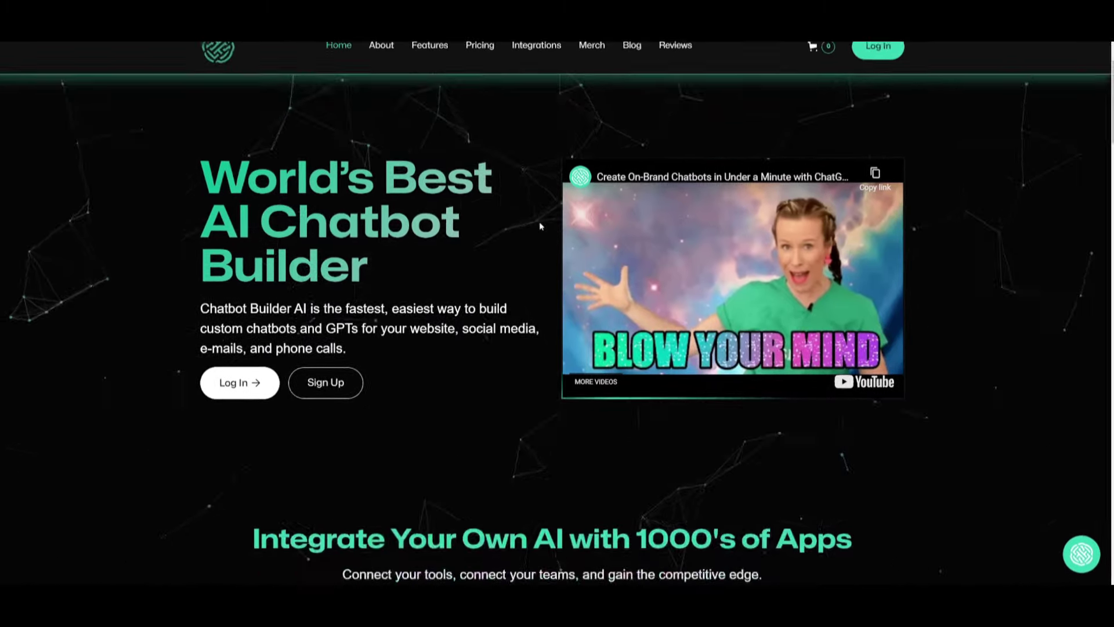
{"action": "scroll", "coordinate": [540, 226], "scroll_direction": "down", "scroll_amount": 3}
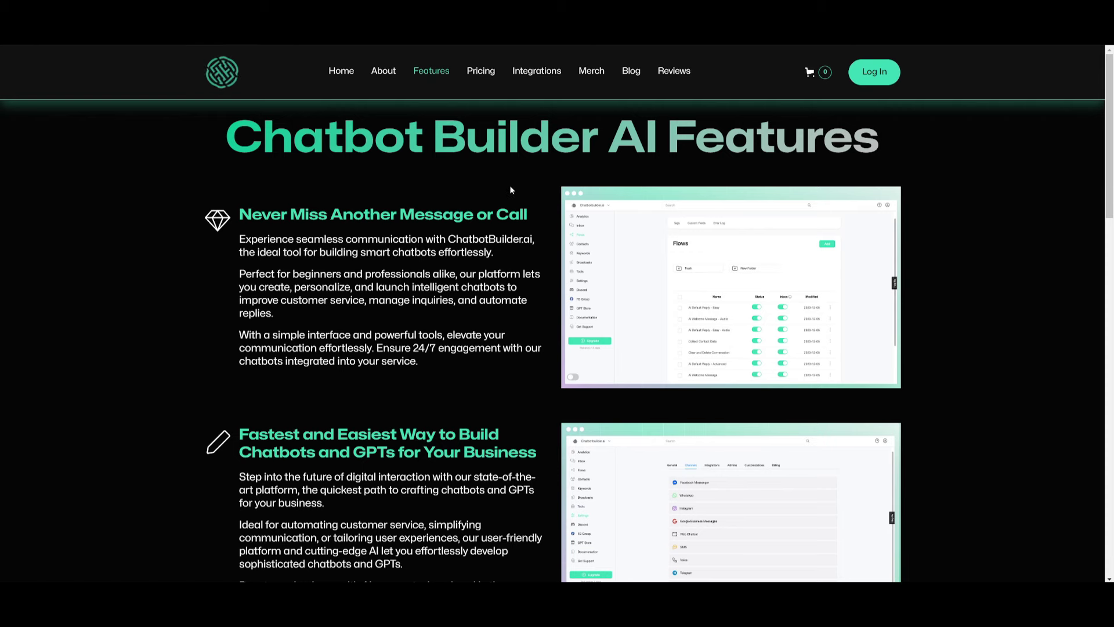
{"action": "scroll", "coordinate": [463, 182], "scroll_direction": "down", "scroll_amount": 1}
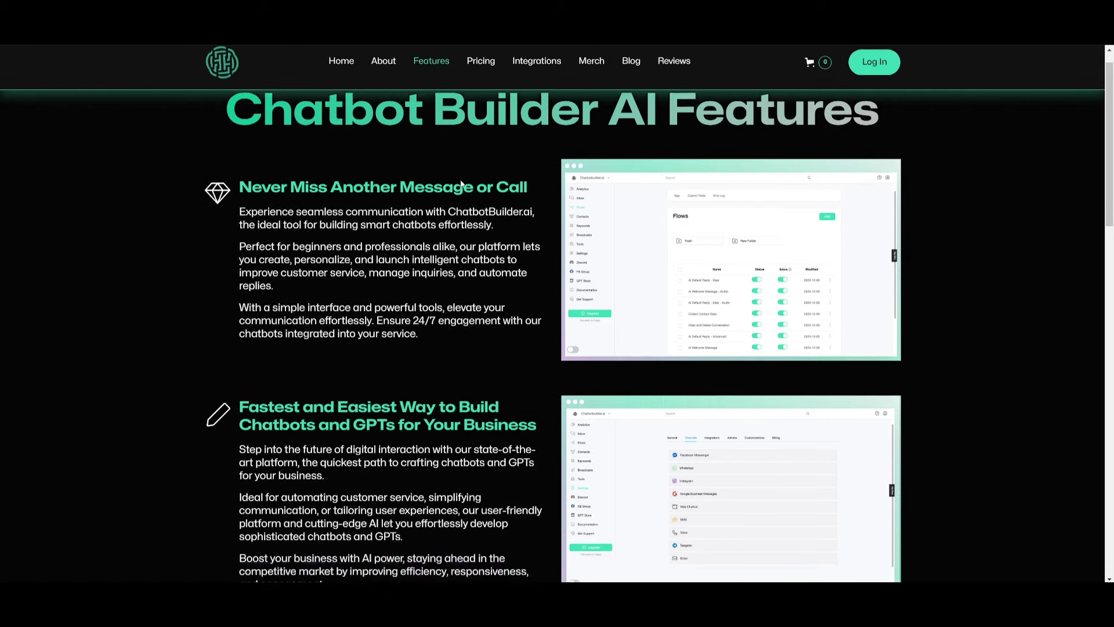
{"action": "scroll", "coordinate": [463, 182], "scroll_direction": "down", "scroll_amount": 1}
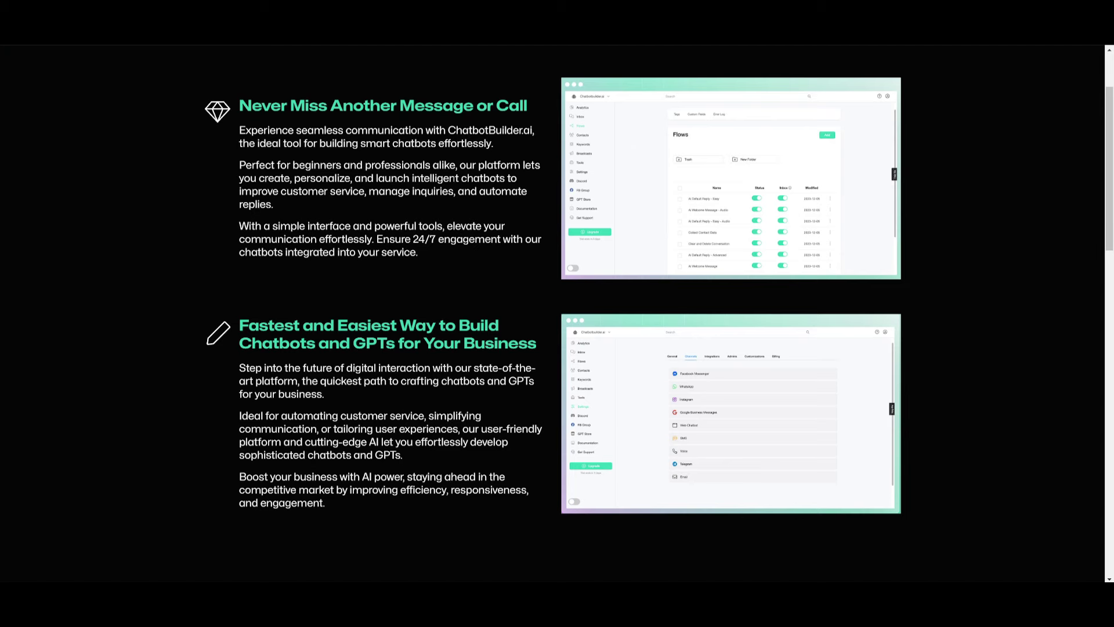
{"action": "scroll", "coordinate": [557, 313], "scroll_direction": "down", "scroll_amount": 3}
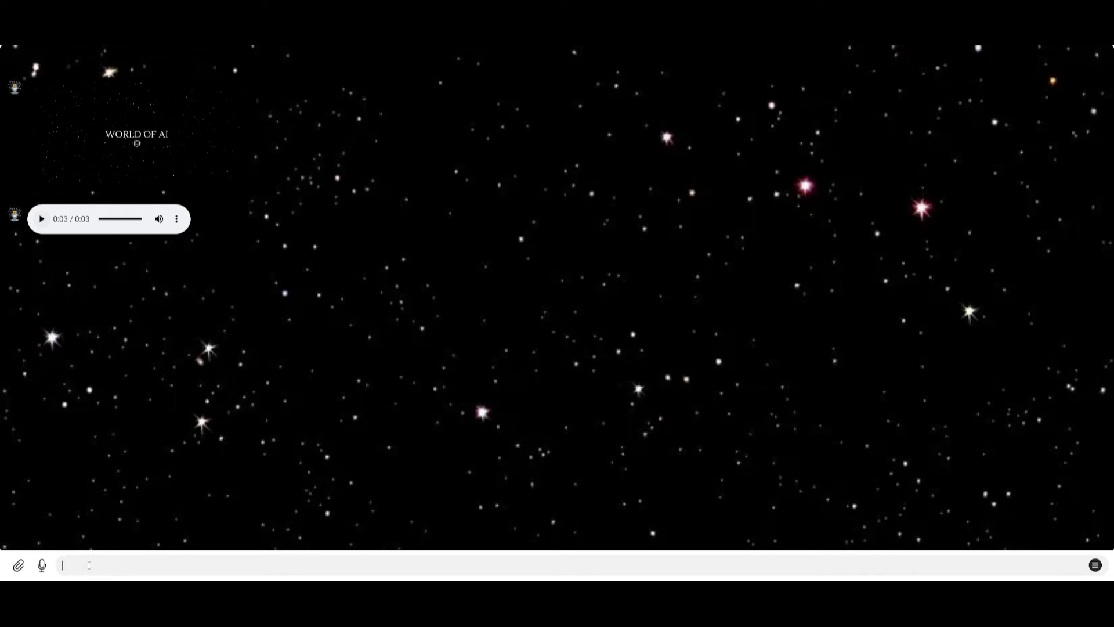
Ask the World of AI chatbot 'what is world of ai?', then request a video on AI agents.
{"action": "type", "text": "what is "}
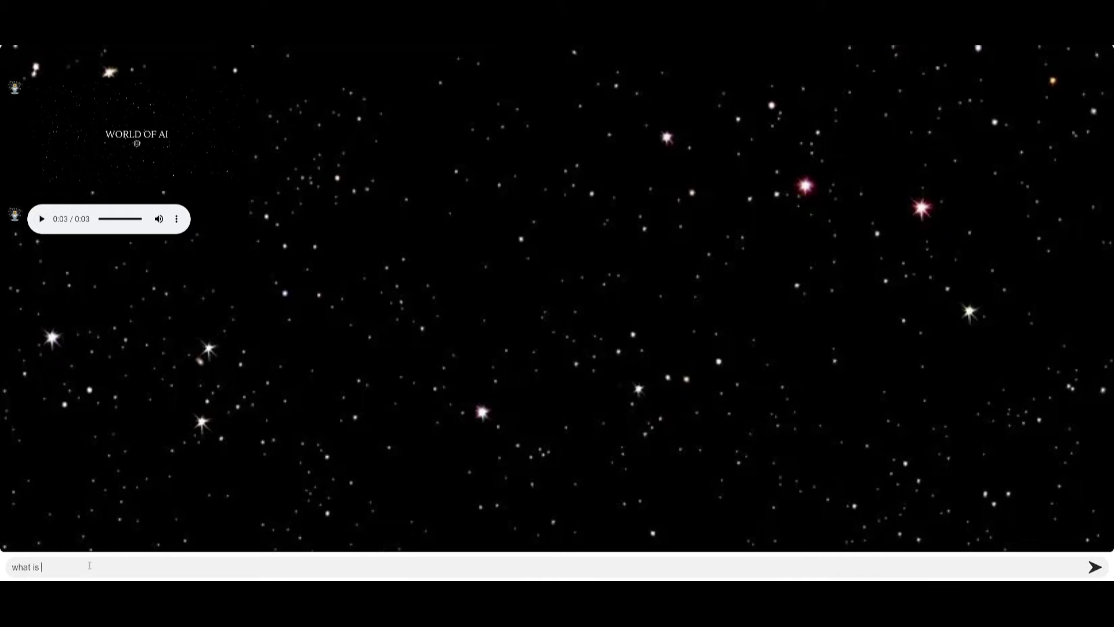
{"action": "type", "text": "world of ai?"}
{"action": "key", "text": "Return"}
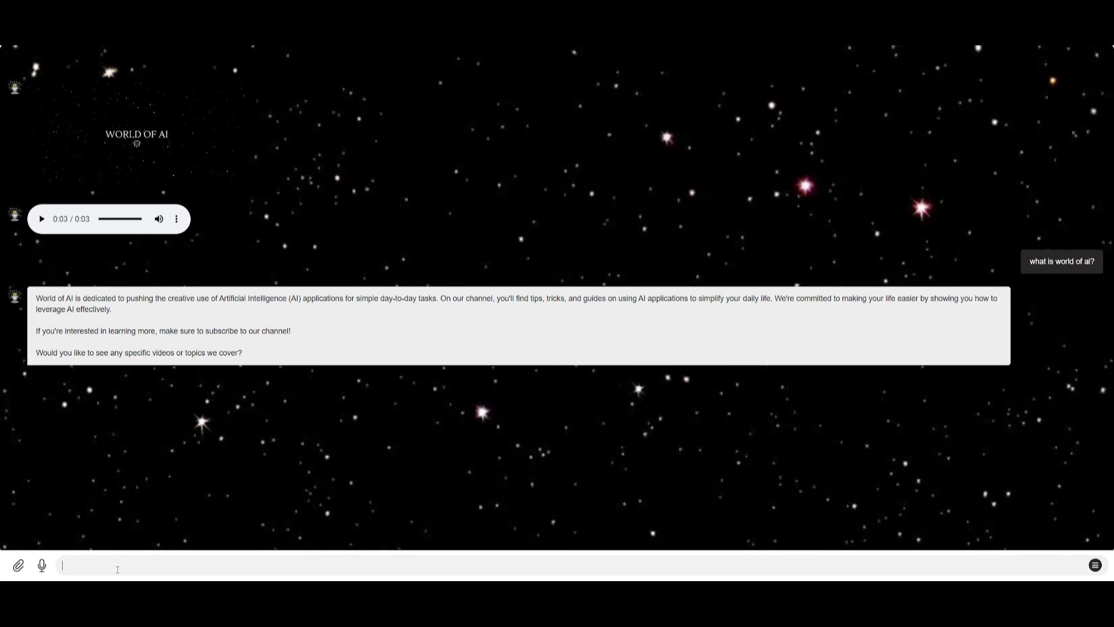
{"action": "type", "text": "Yes, can you pleas"}
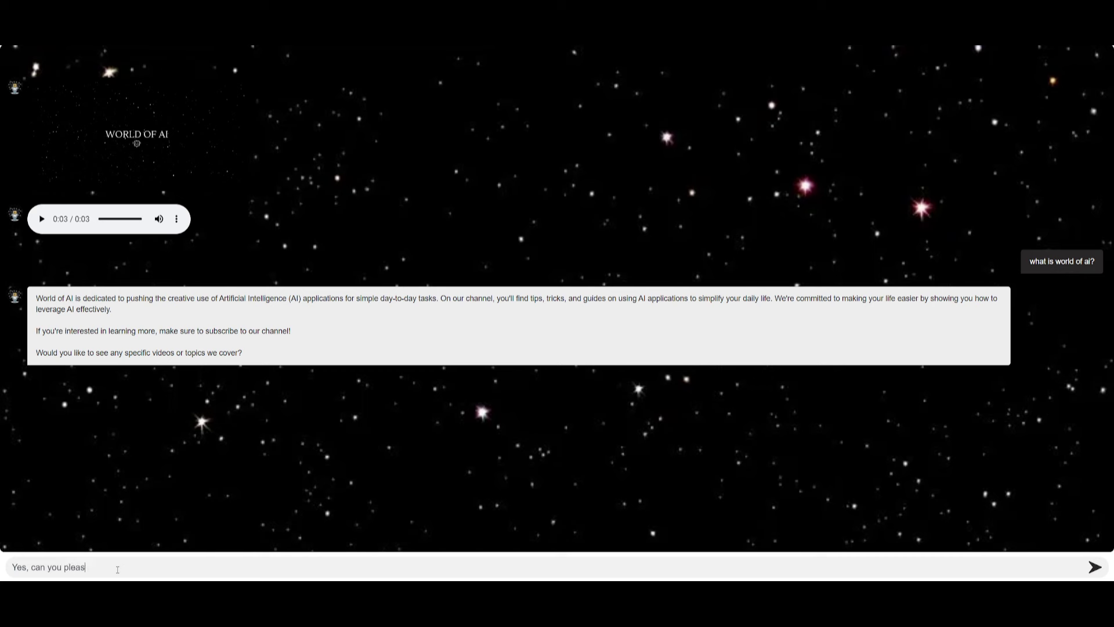
{"action": "type", "text": "e show me a video on ai agents"}
{"action": "key", "text": "Return"}
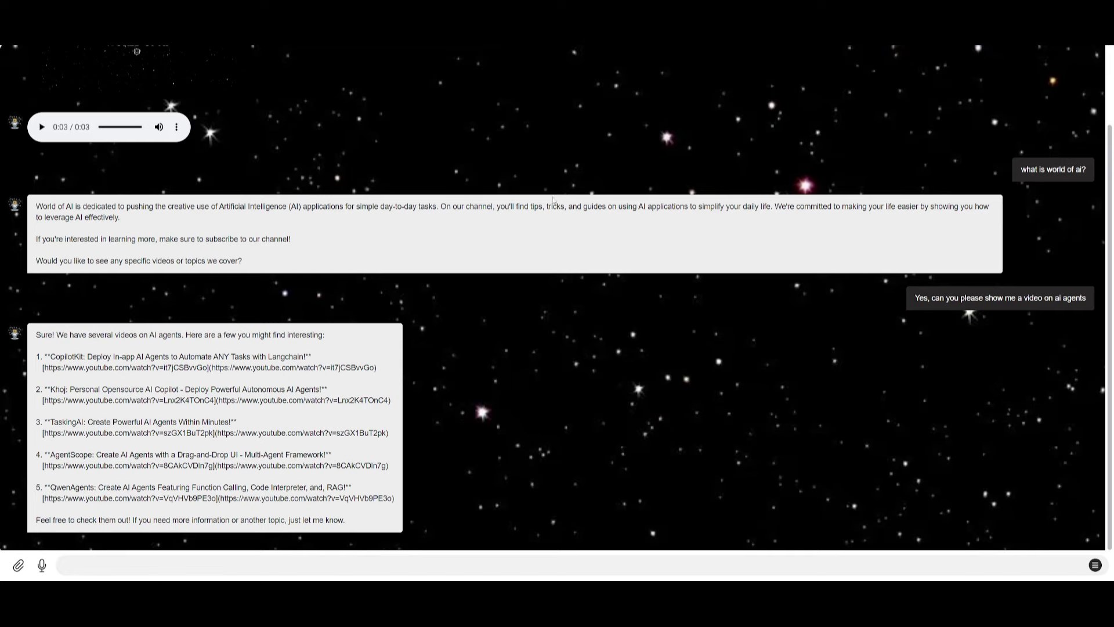
{"action": "scroll", "coordinate": [513, 145], "scroll_direction": "up", "scroll_amount": 2}
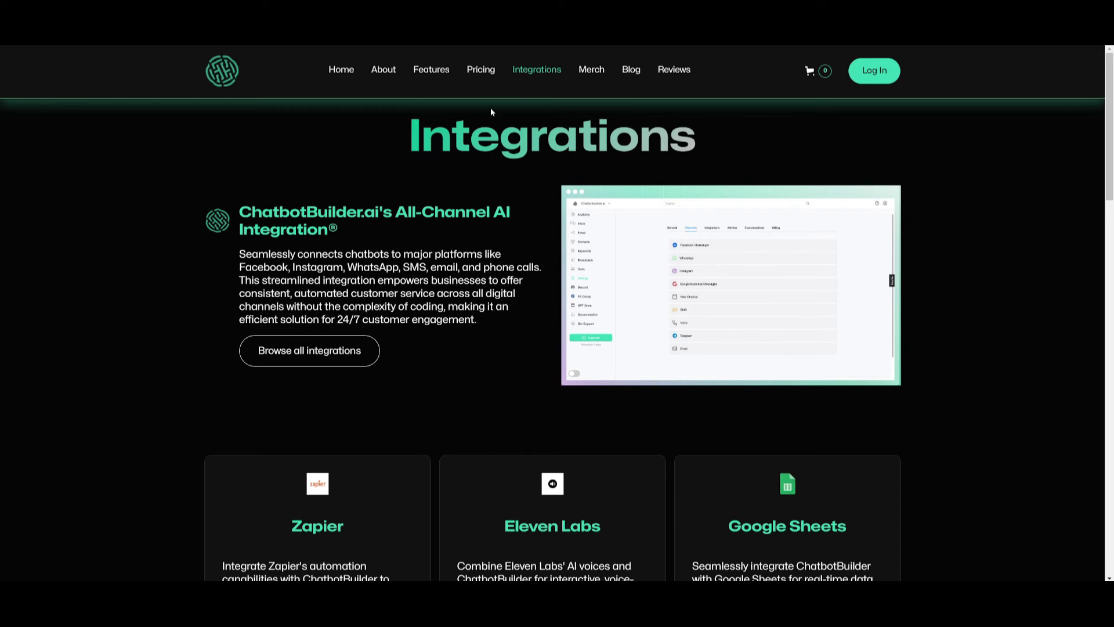
Scroll through the integration cards, from Zapier and Eleven Labs to WhatsApp, Telegram, Facebook and SMS.
{"action": "scroll", "coordinate": [489, 107], "scroll_direction": "down", "scroll_amount": 5}
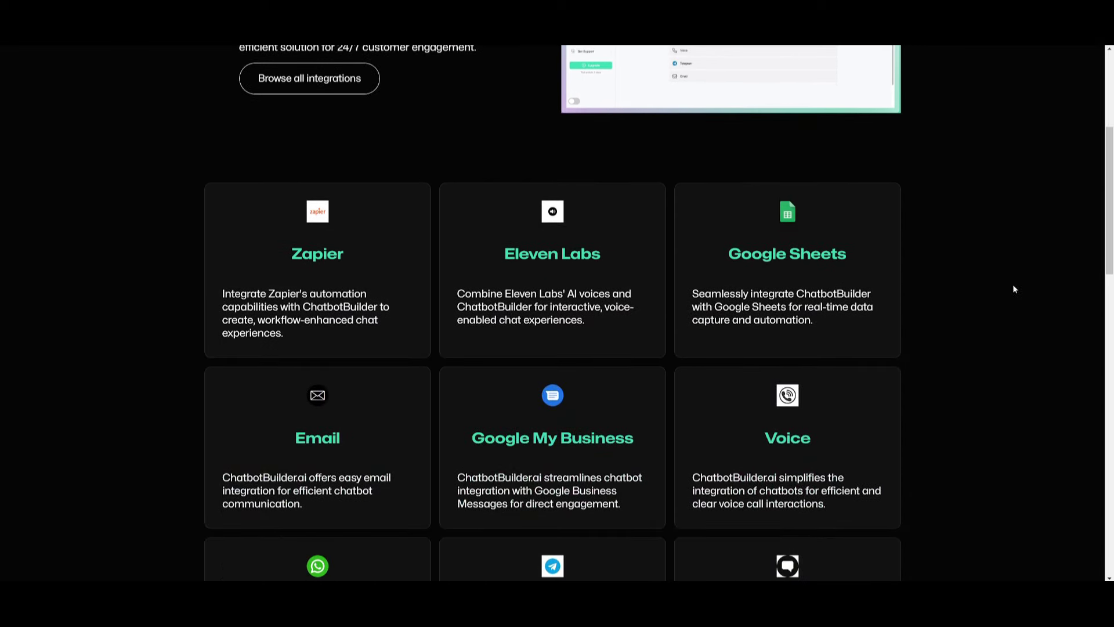
{"action": "scroll", "coordinate": [793, 287], "scroll_direction": "down", "scroll_amount": 3}
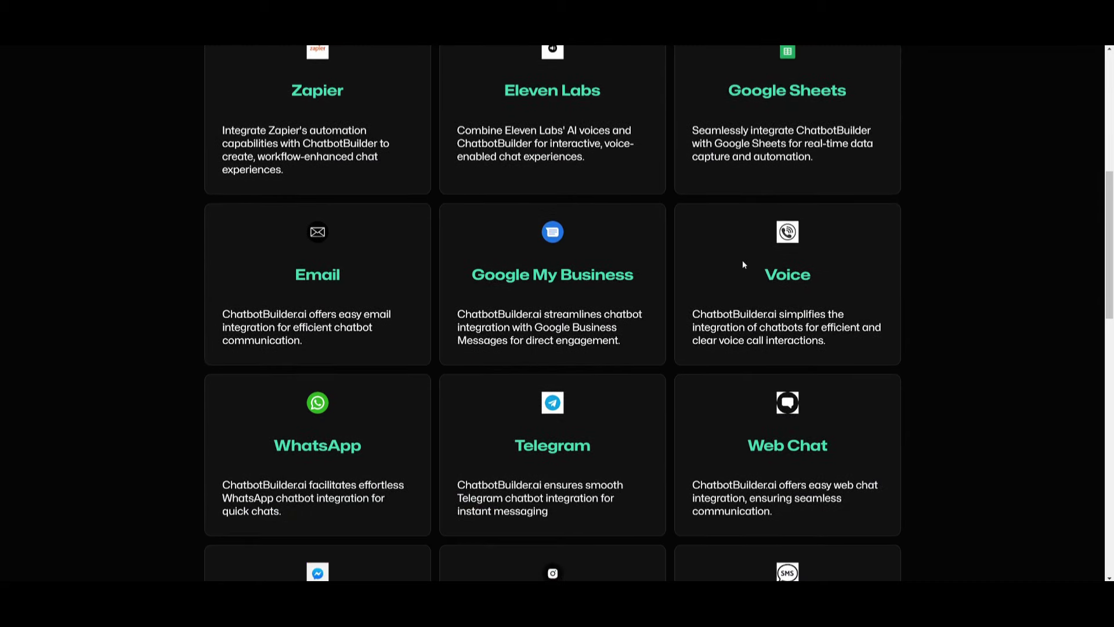
{"action": "scroll", "coordinate": [412, 249], "scroll_direction": "down", "scroll_amount": 1}
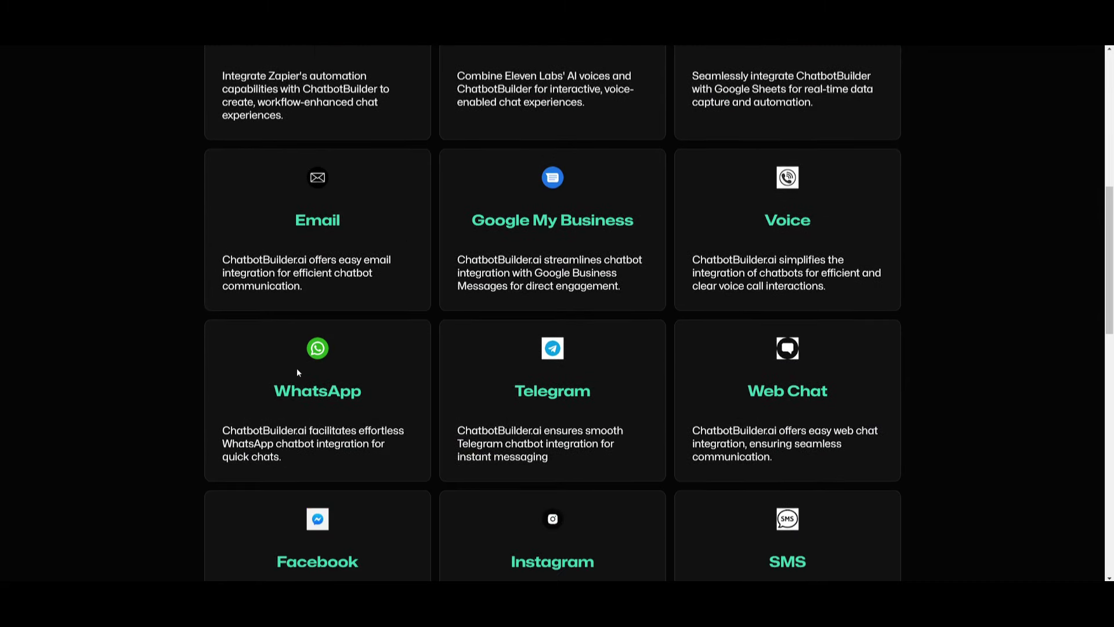
{"action": "scroll", "coordinate": [399, 334], "scroll_direction": "down", "scroll_amount": 1}
{"action": "scroll", "coordinate": [289, 275], "scroll_direction": "down", "scroll_amount": 2}
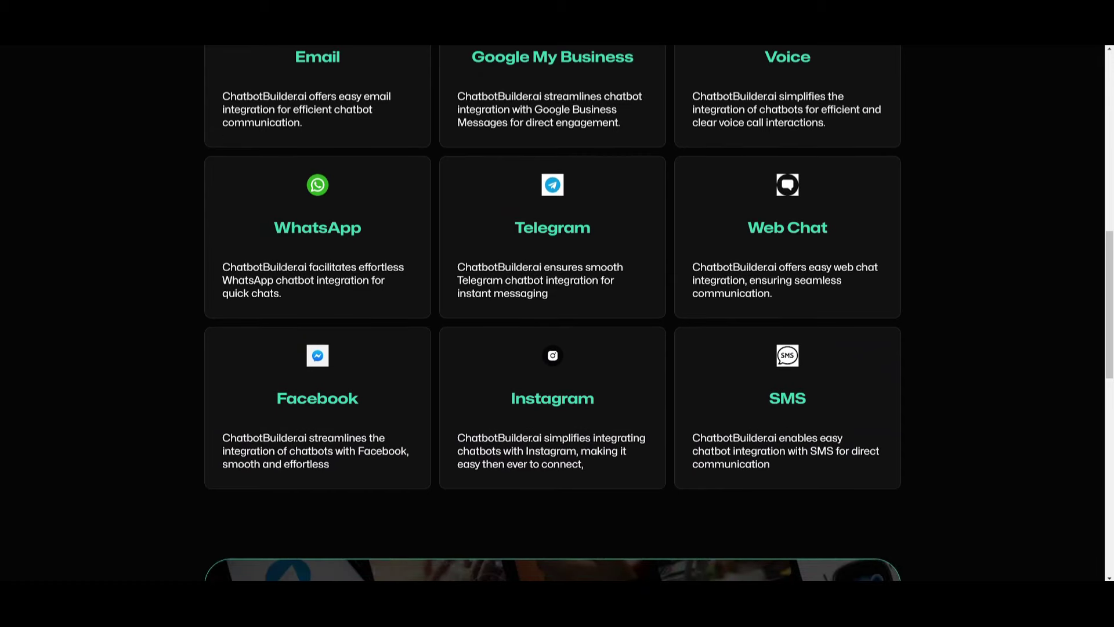
{"action": "scroll", "coordinate": [788, 292], "scroll_direction": "up", "scroll_amount": 12}
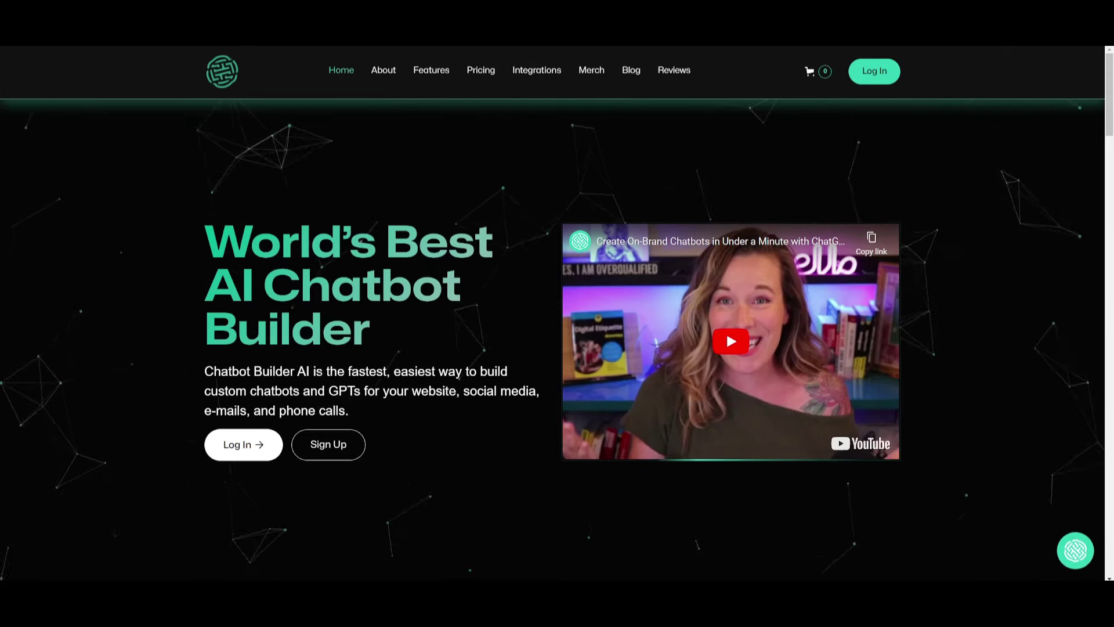
Enter the dashboard through Sign Up and show the World of AI account switcher.
{"action": "left_click", "coordinate": [328, 444]}
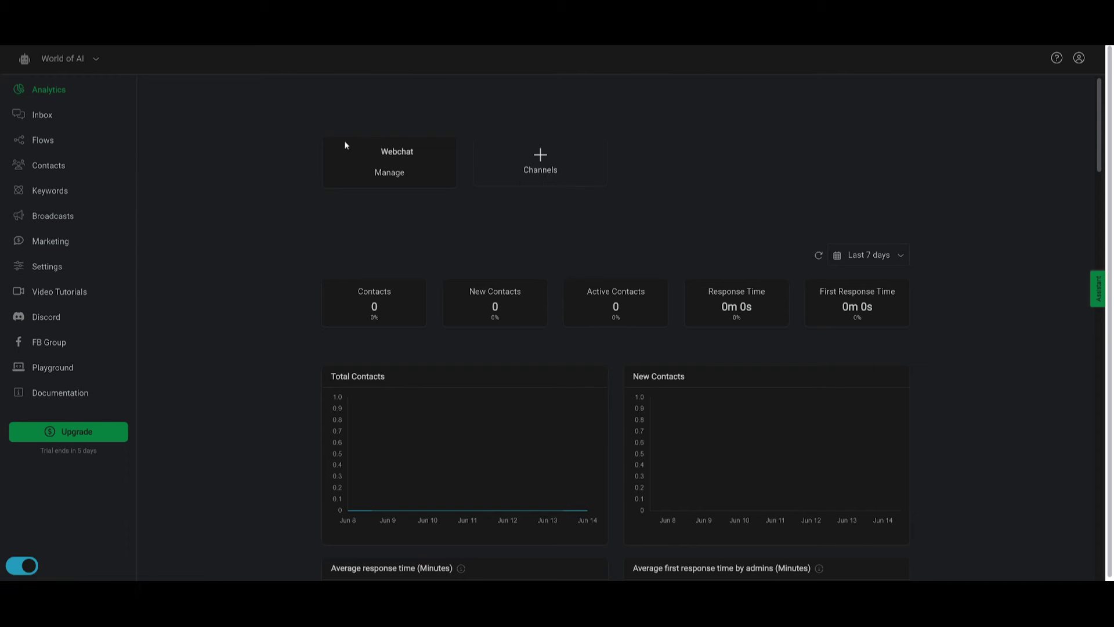
{"action": "left_click", "coordinate": [95, 59]}
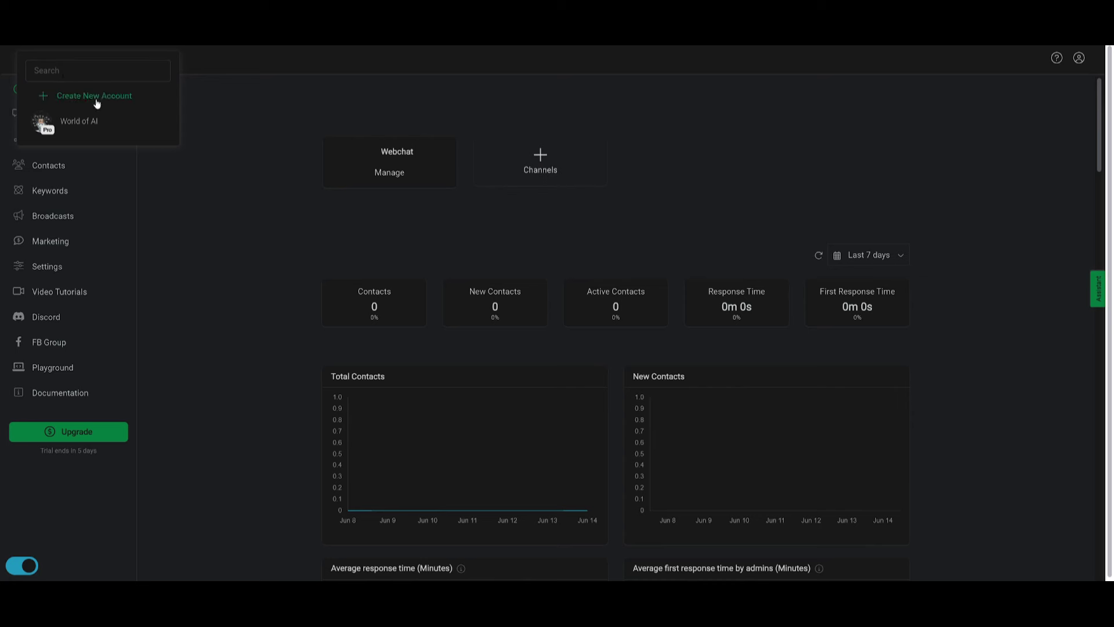